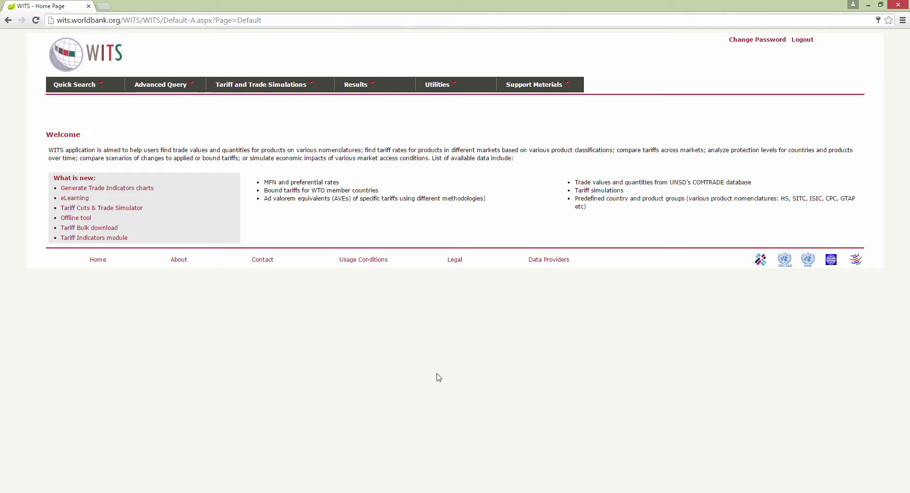
Create a TRAINS Tariff and Trade Analysis query named Tanzania, described '2005 14'
mouse_move(183, 88)
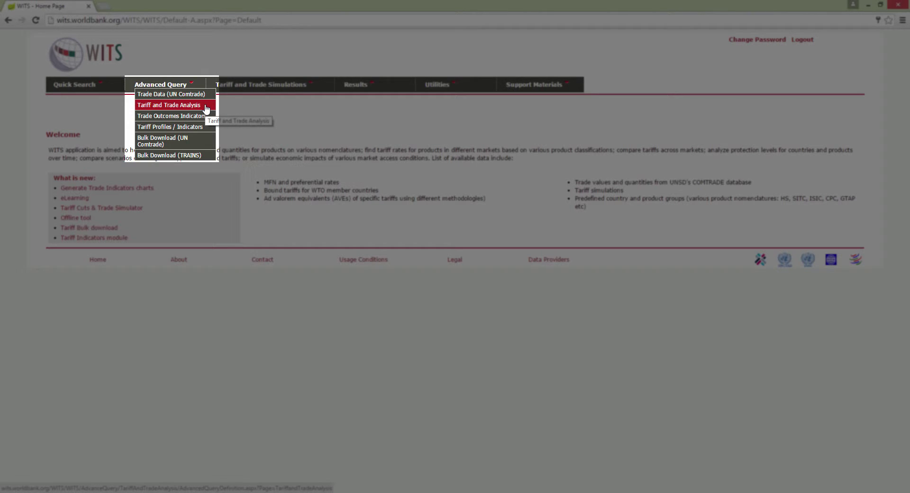
left_click(205, 106)
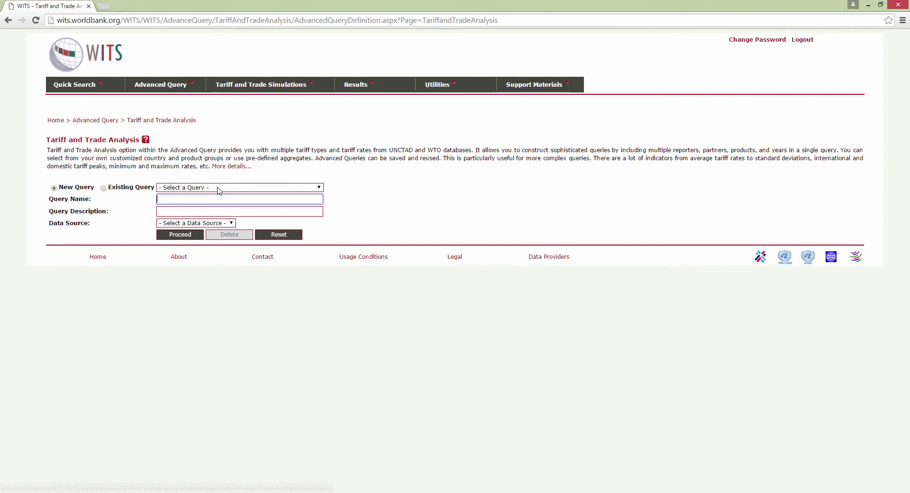
left_click(226, 201)
type("Ta")
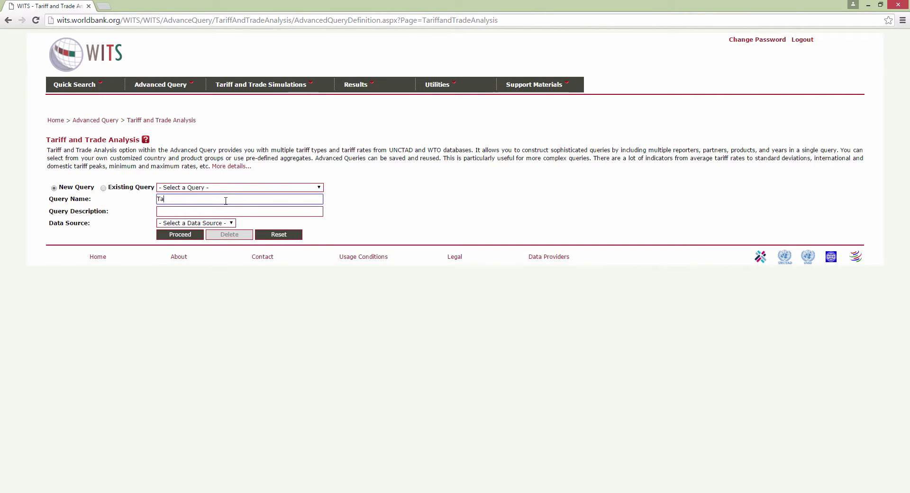
type("nzania")
left_click(229, 211)
type("2005 14")
left_click(226, 223)
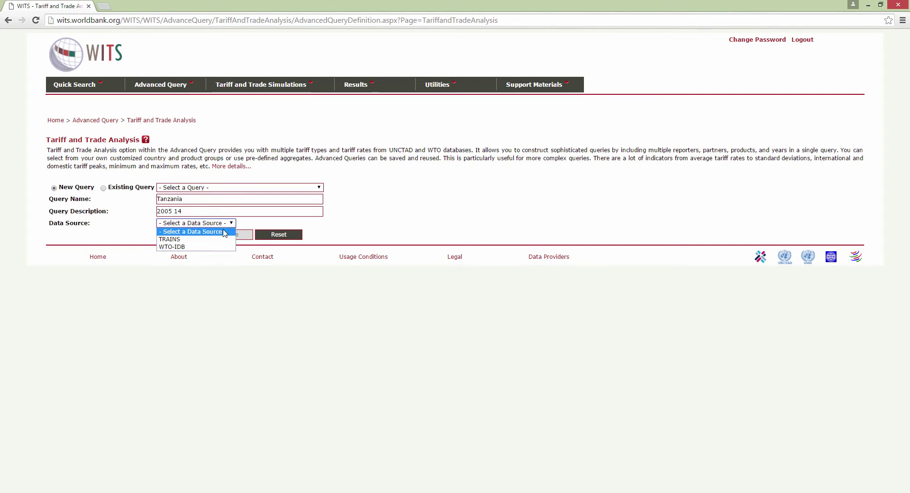
left_click(170, 239)
left_click(180, 234)
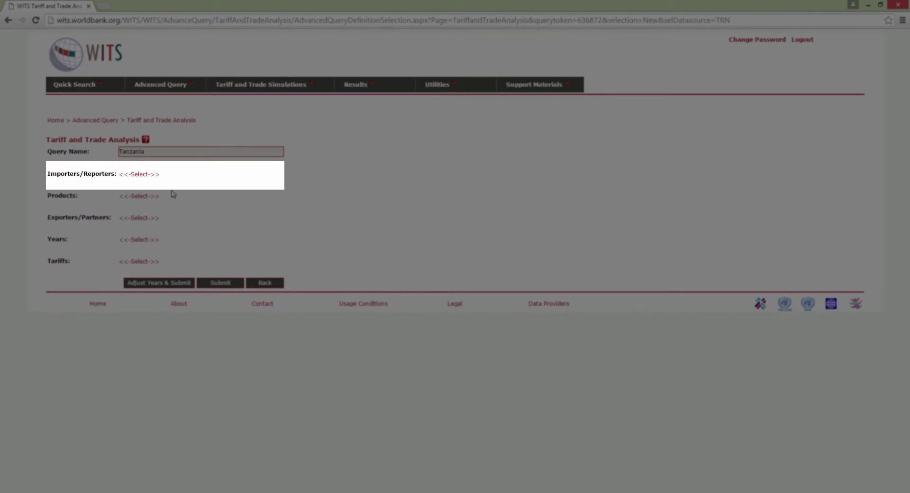
Pick Tanzania -- TZA from the reporter country list and confirm it
left_click(154, 180)
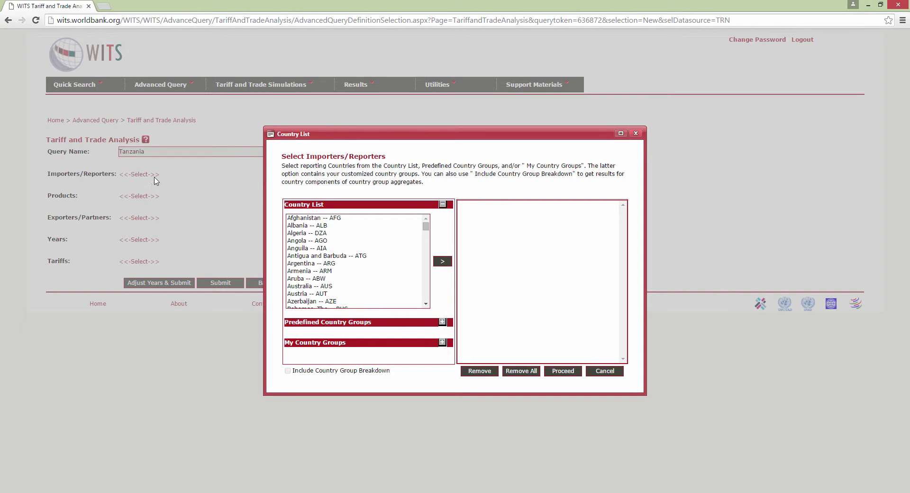
scroll(427, 245, "down", 5)
left_click_drag(428, 245, 430, 298)
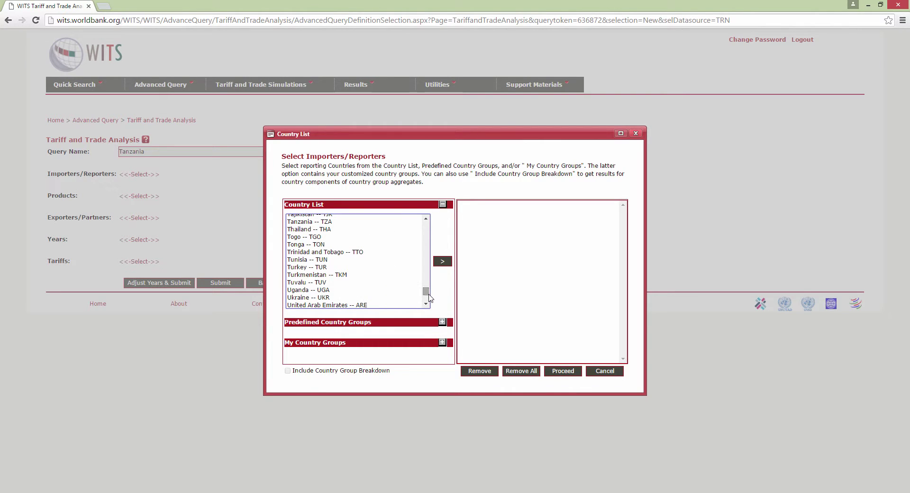
double_click(376, 222)
left_click(578, 377)
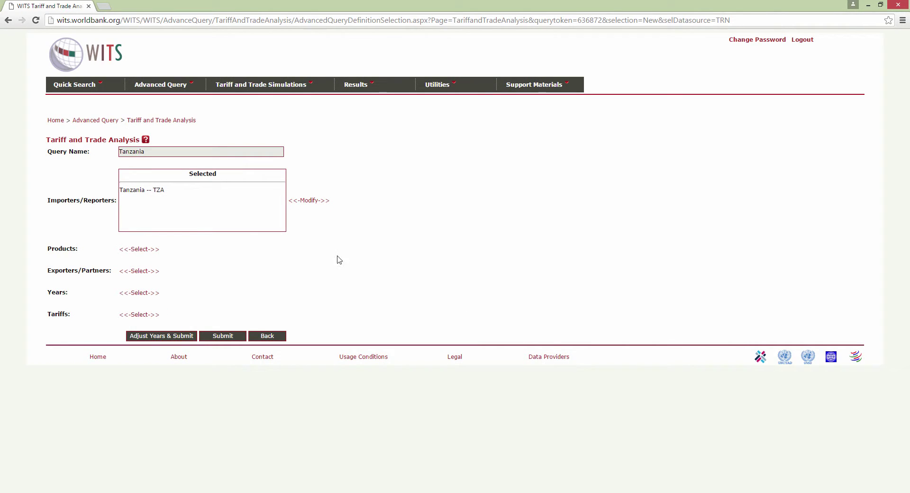
Add the ALL2 -- Heading cluster from HS - Combined nomenclature as the query's products
left_click(143, 250)
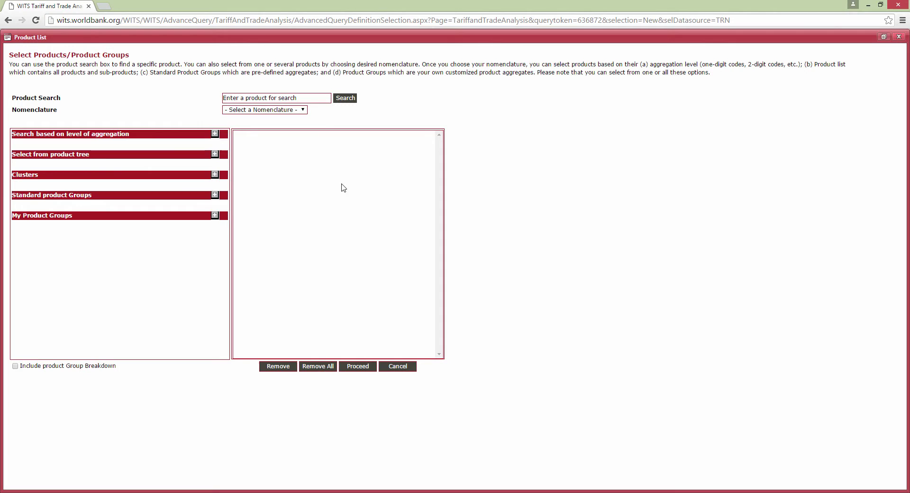
left_click(304, 111)
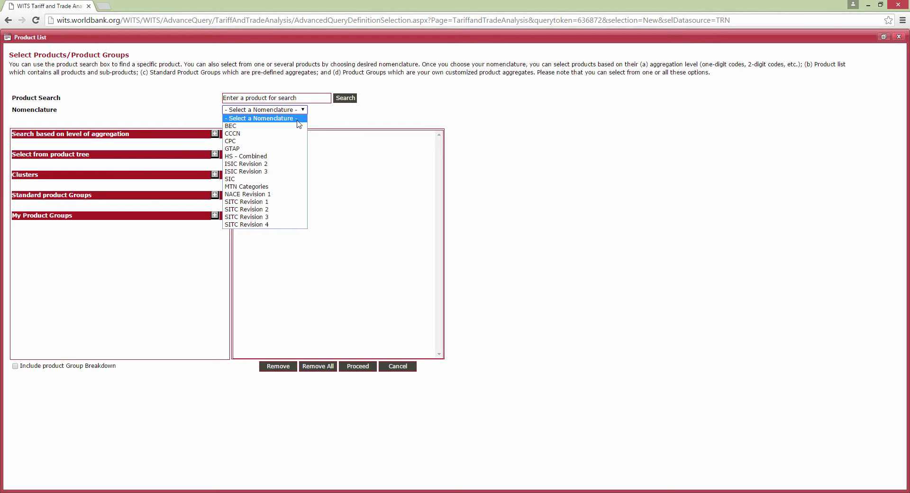
left_click(297, 159)
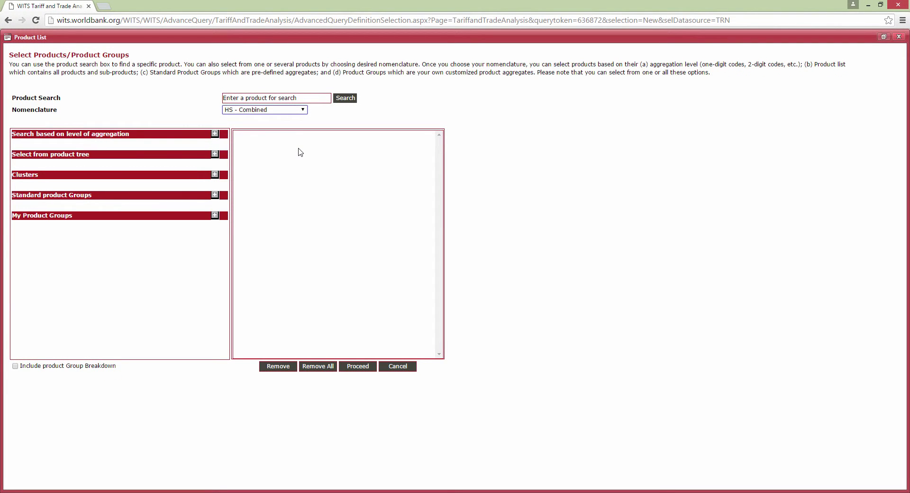
left_click(214, 175)
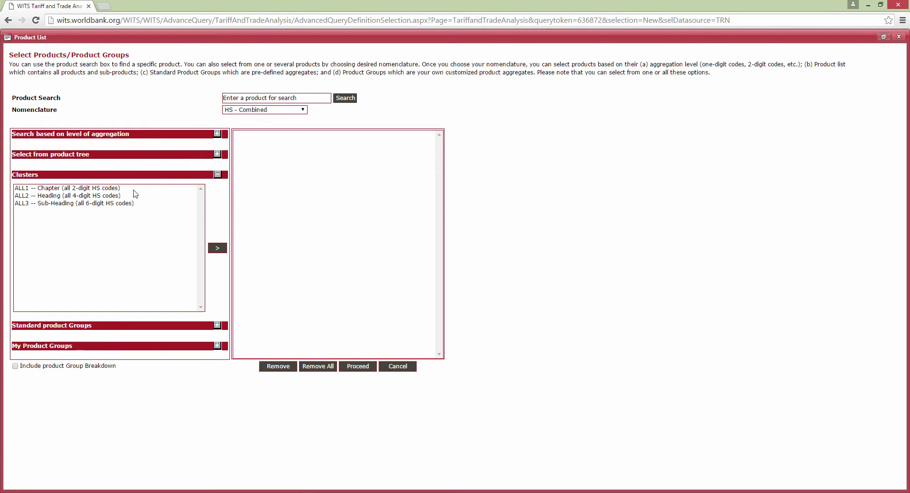
double_click(108, 196)
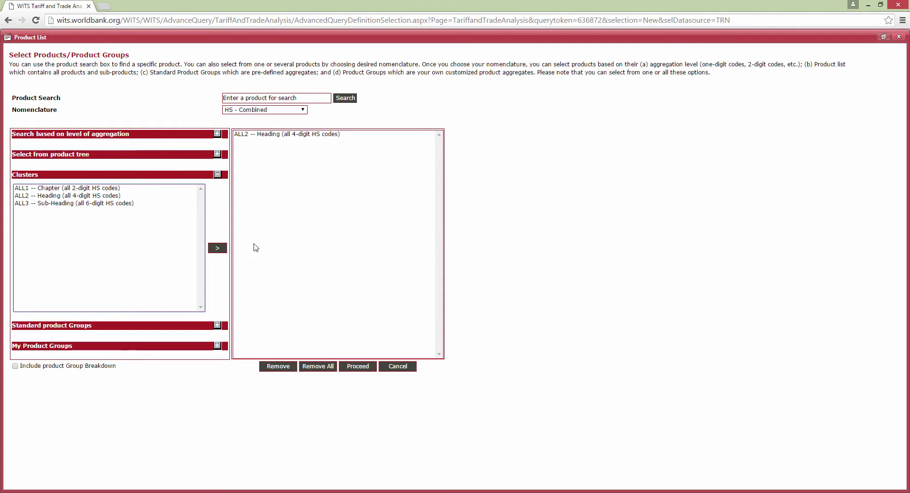
left_click(369, 370)
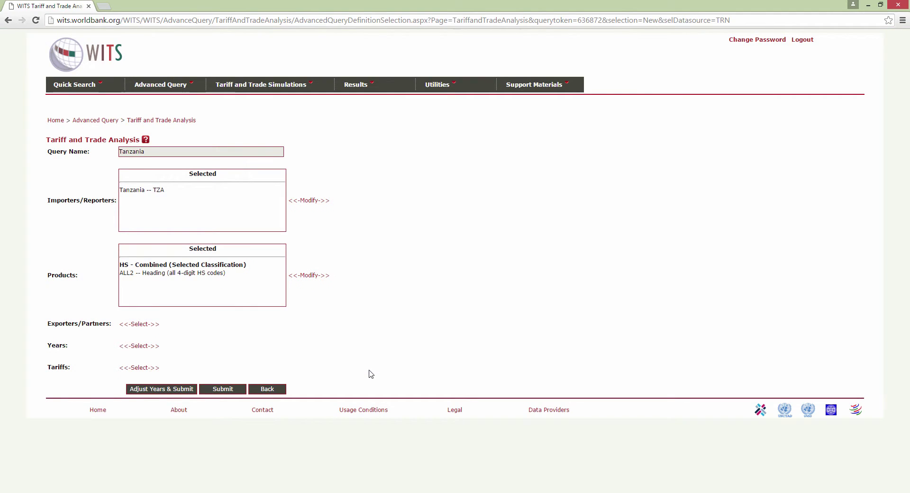
Add every listed country, from World -- WLD onward, as exporters/partners
left_click(148, 325)
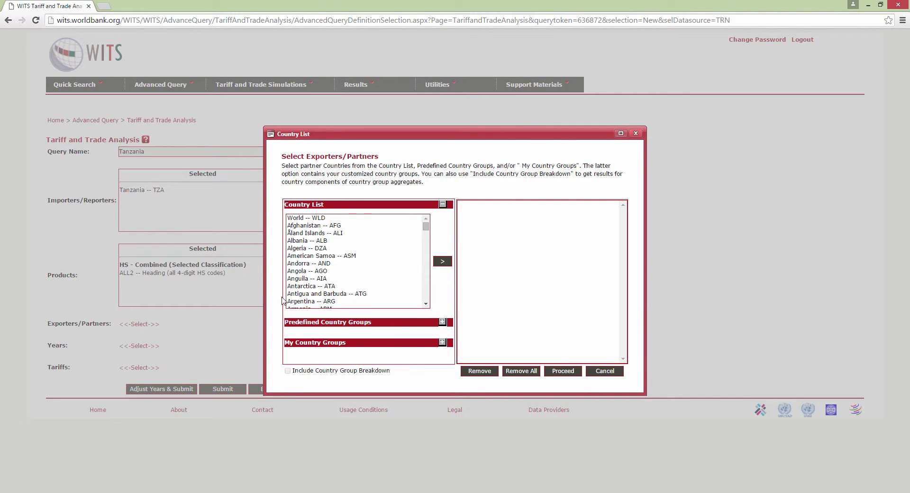
left_click(409, 220)
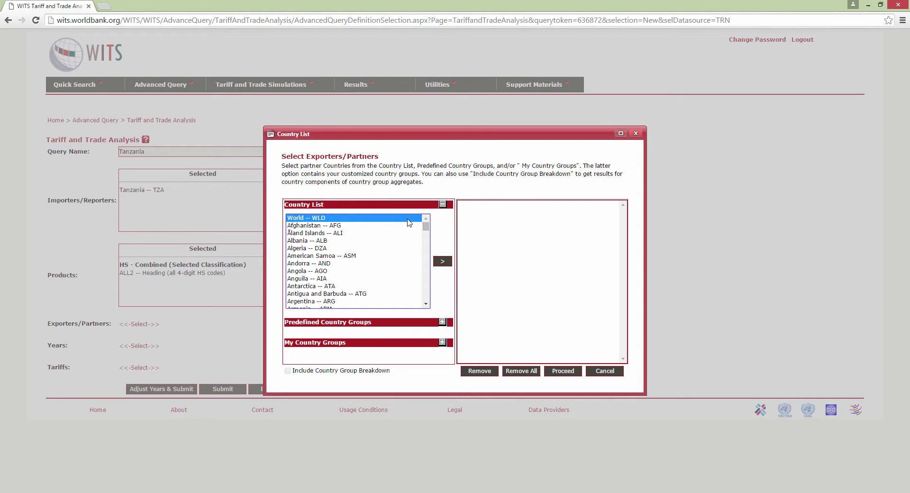
key("ctrl+a")
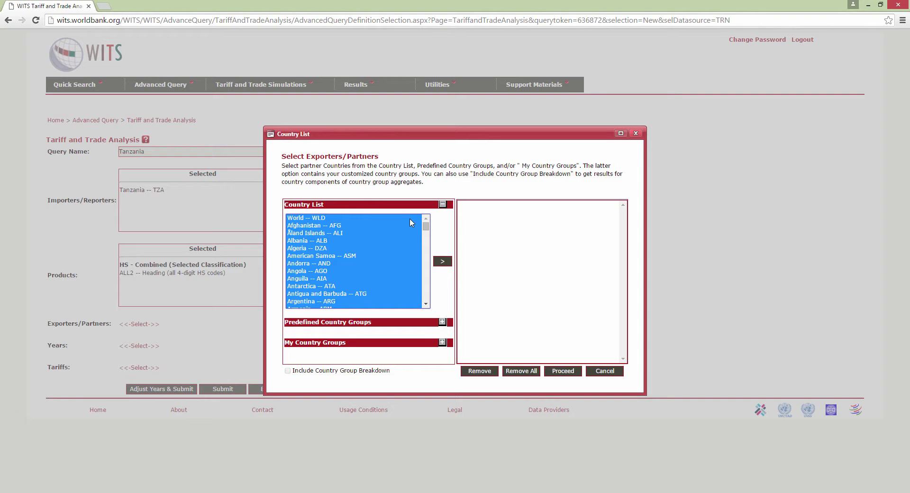
left_click(447, 263)
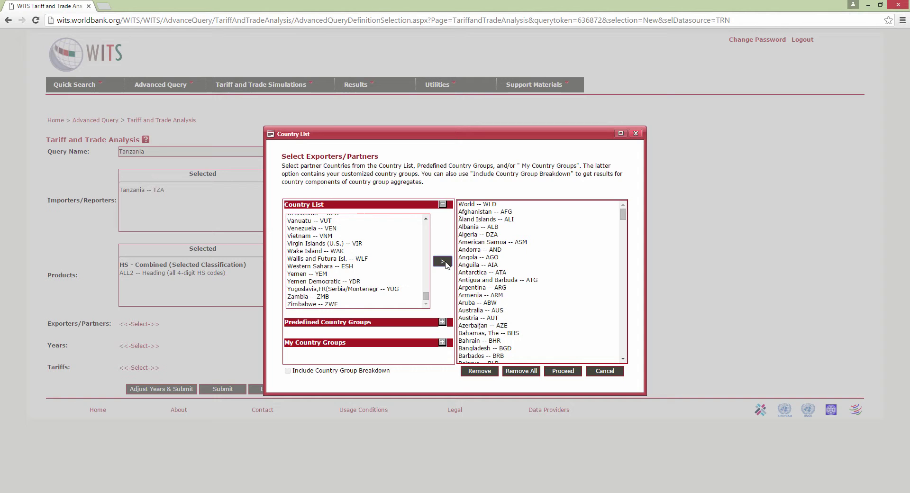
left_click(573, 371)
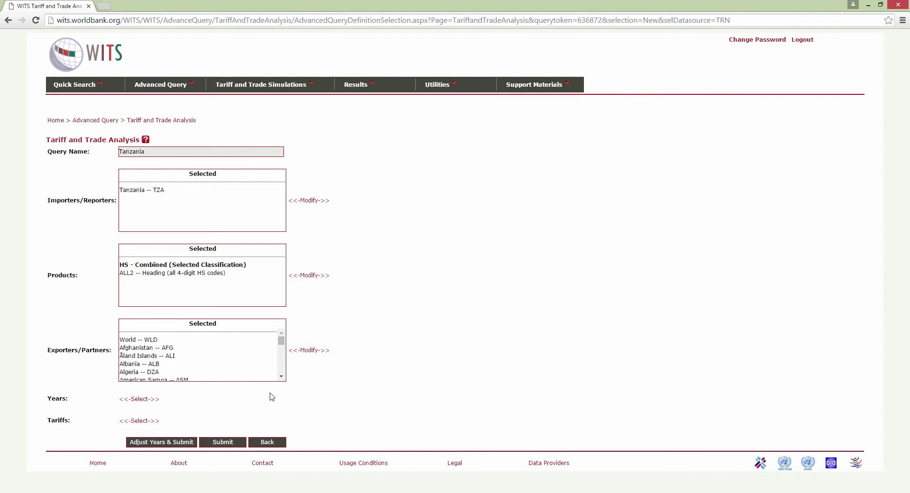
Select the years 2005 through 2014 for the Tanzania query
left_click(137, 400)
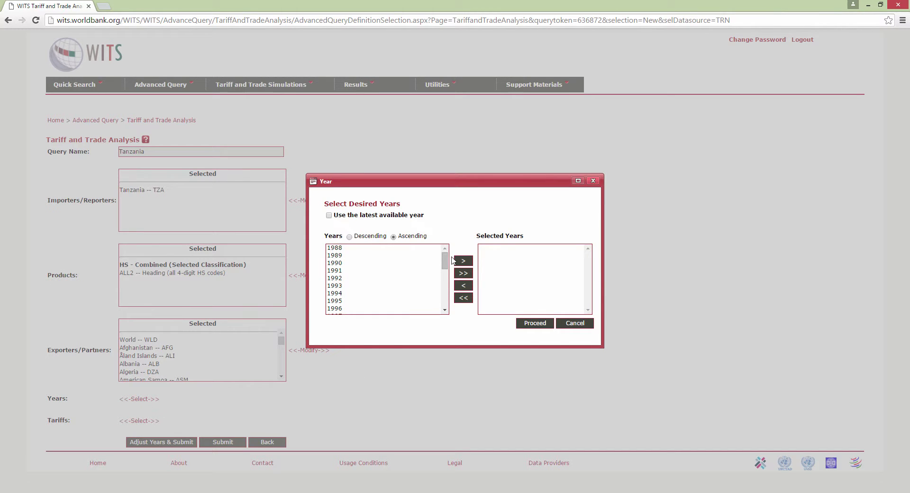
left_click_drag(444, 261, 447, 285)
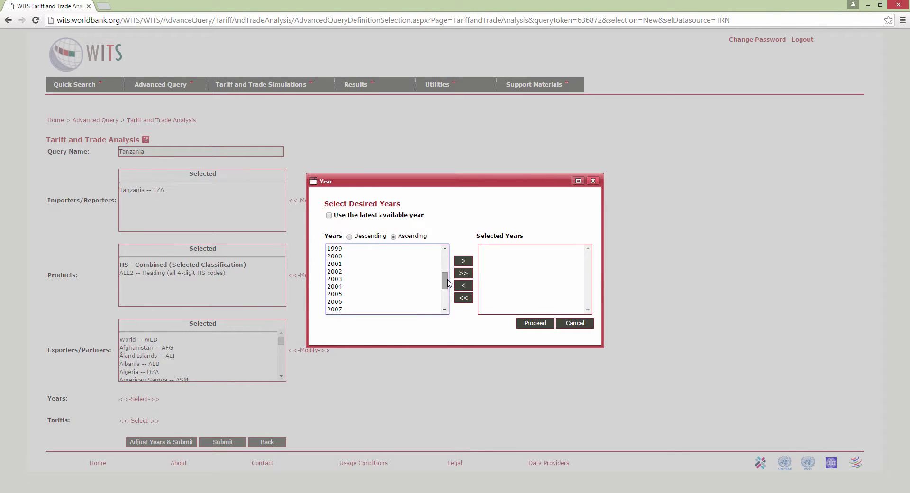
left_click(424, 295)
left_click(426, 302, "shift")
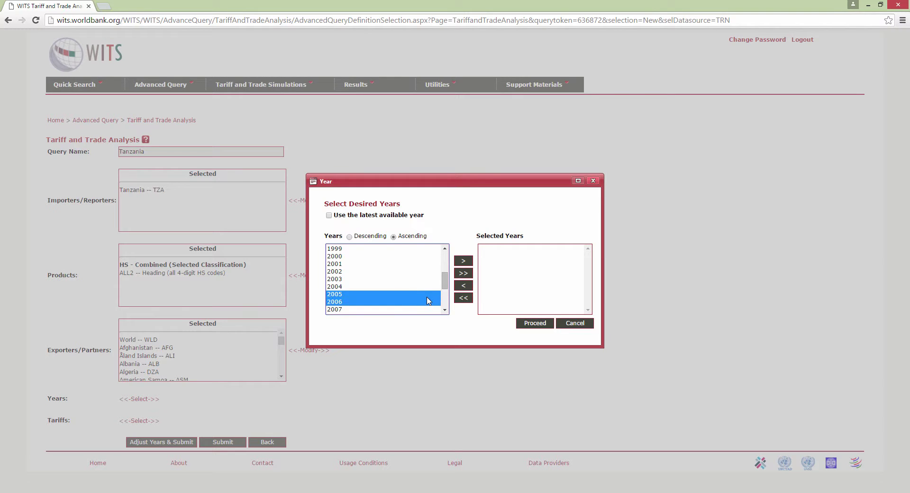
key("shift+End")
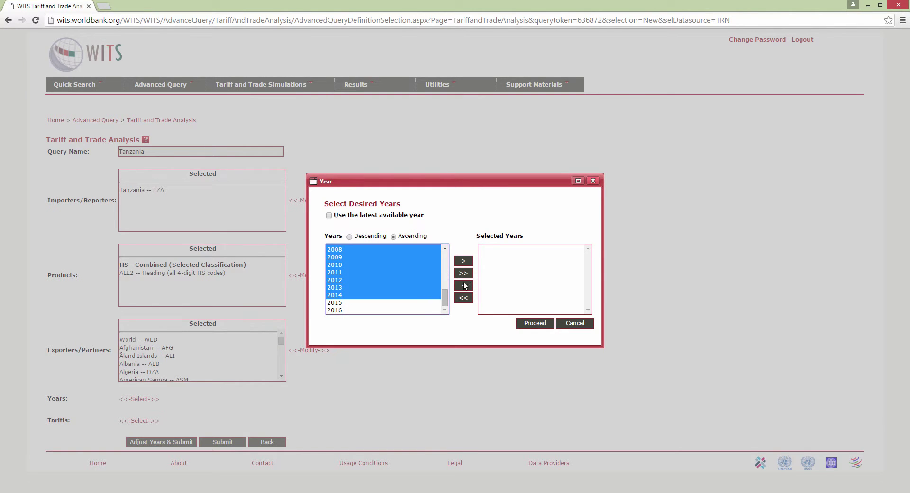
left_click(467, 261)
left_click(545, 326)
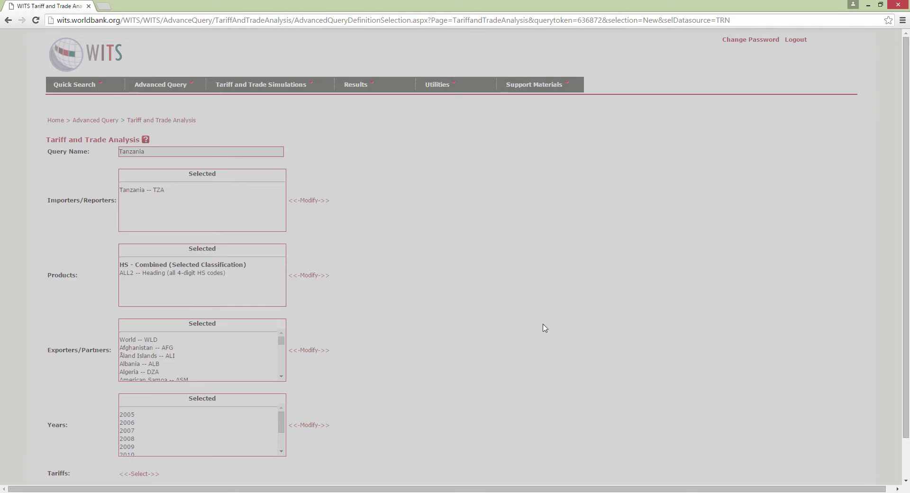
scroll(474, 365, "down", 1)
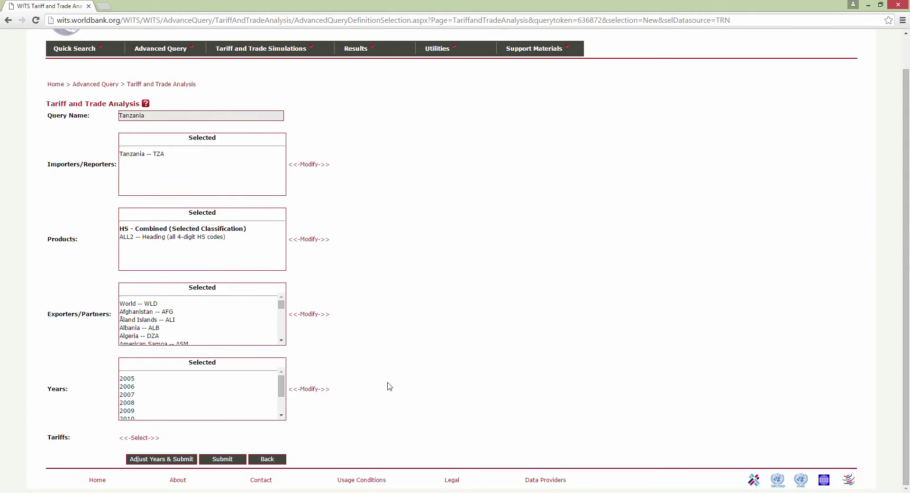
Set Use AVE to UNCTAD Method and add all four duty types to the selection
left_click(146, 444)
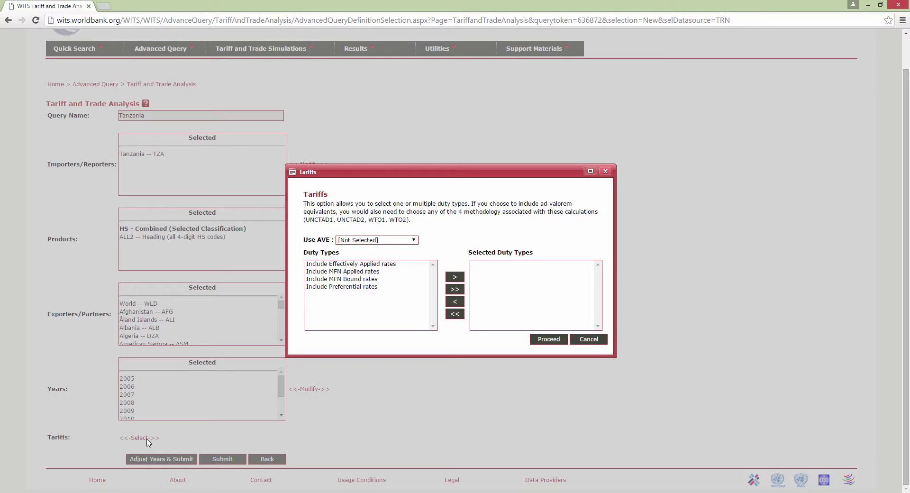
left_click(415, 241)
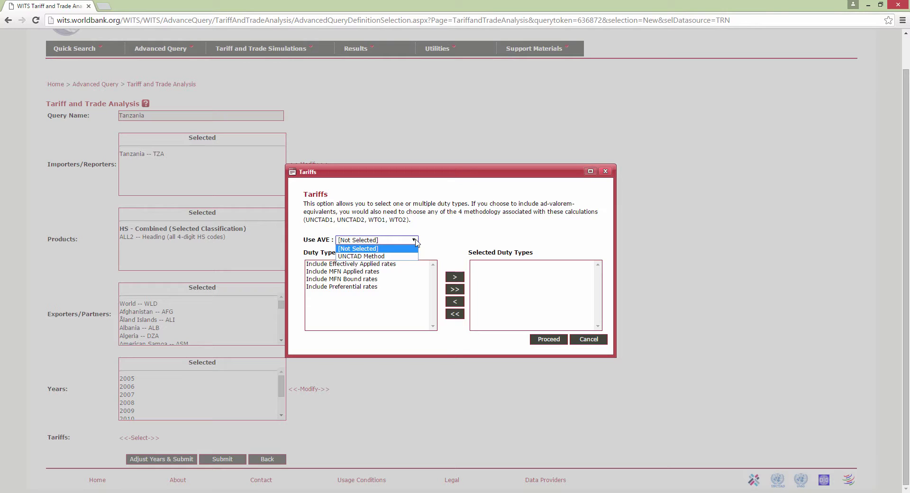
left_click(414, 256)
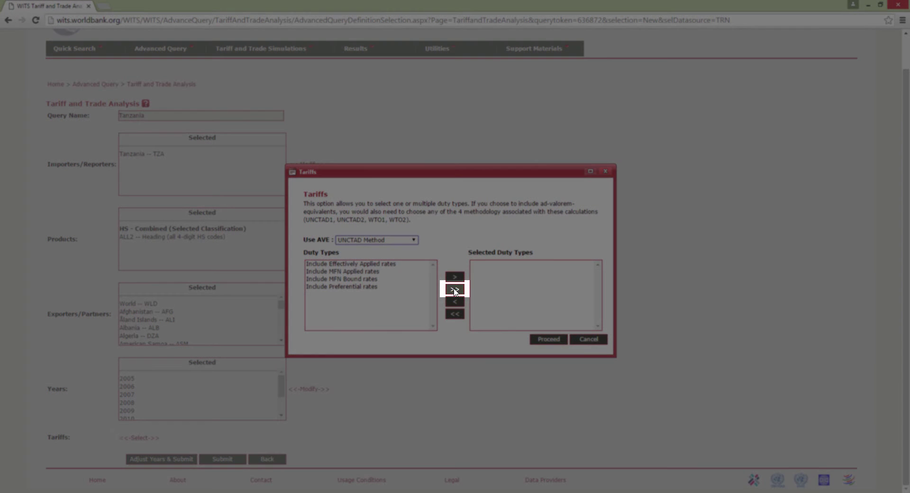
left_click(455, 291)
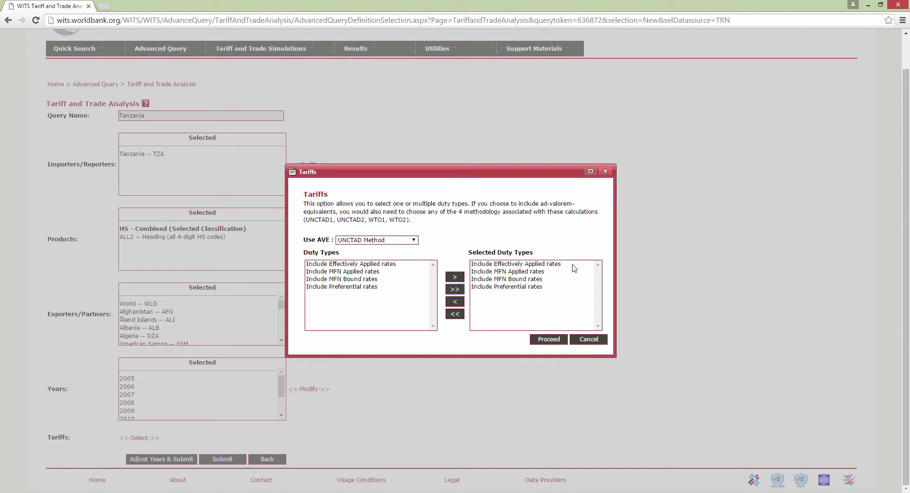
Review the MFN Bound, MFN Applied, Preferential and Effectively Applied duty types
left_click(569, 280)
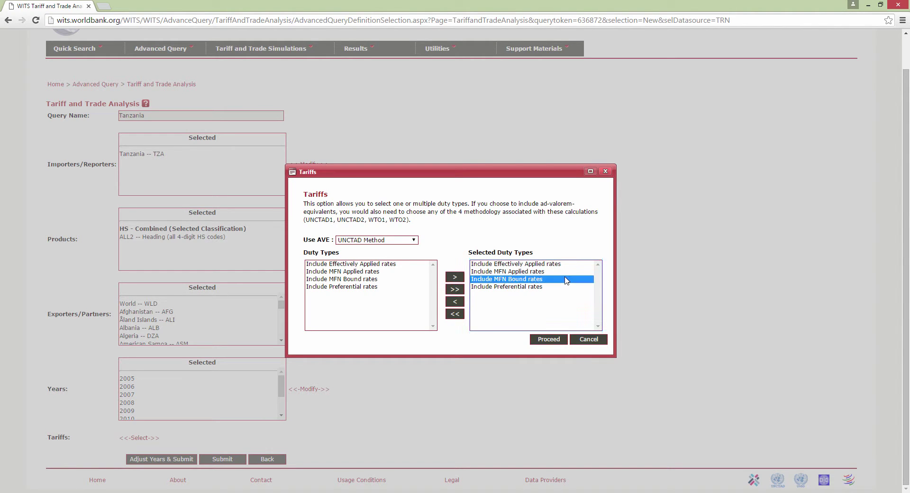
left_click(593, 274)
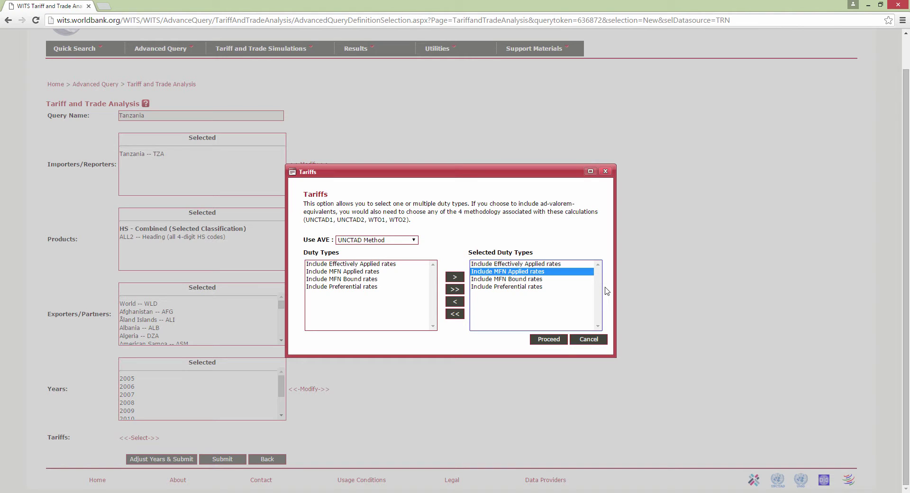
left_click(577, 287)
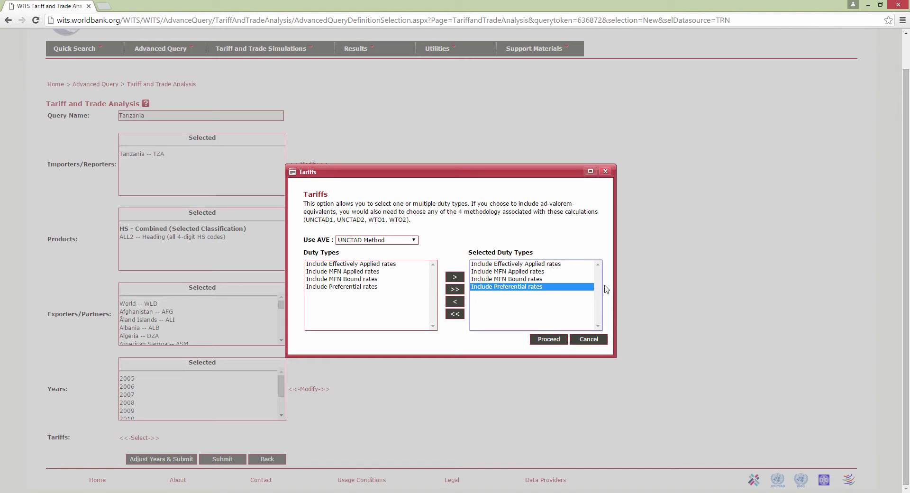
left_click(579, 264)
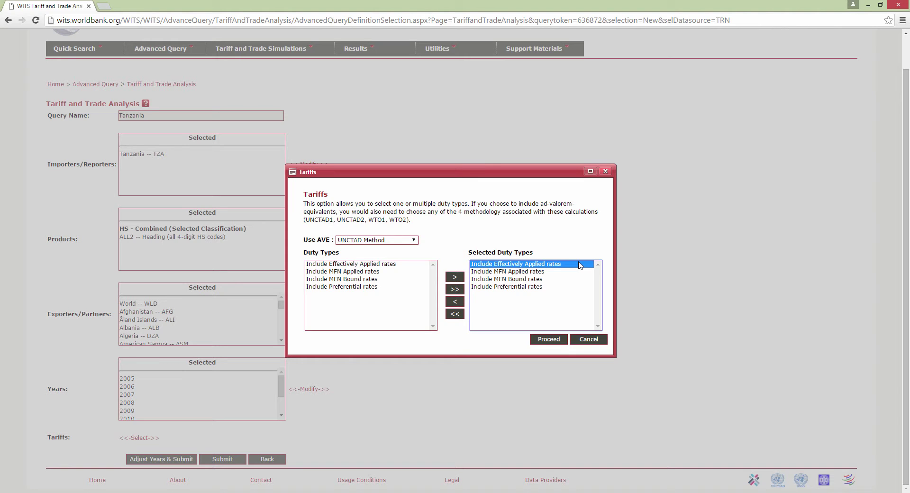
Confirm the duty types, submit the Tanzania query, and refresh until it shows Completed
left_click(547, 340)
scroll(465, 379, "down", 2)
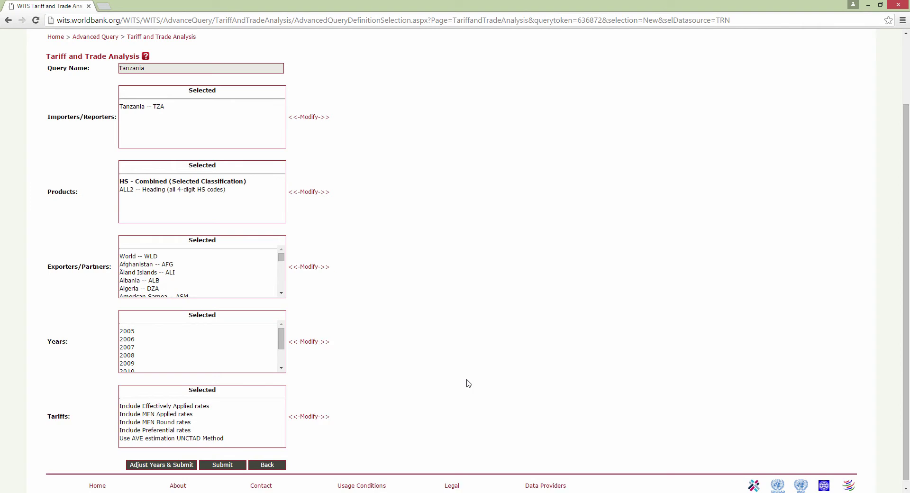
left_click(233, 456)
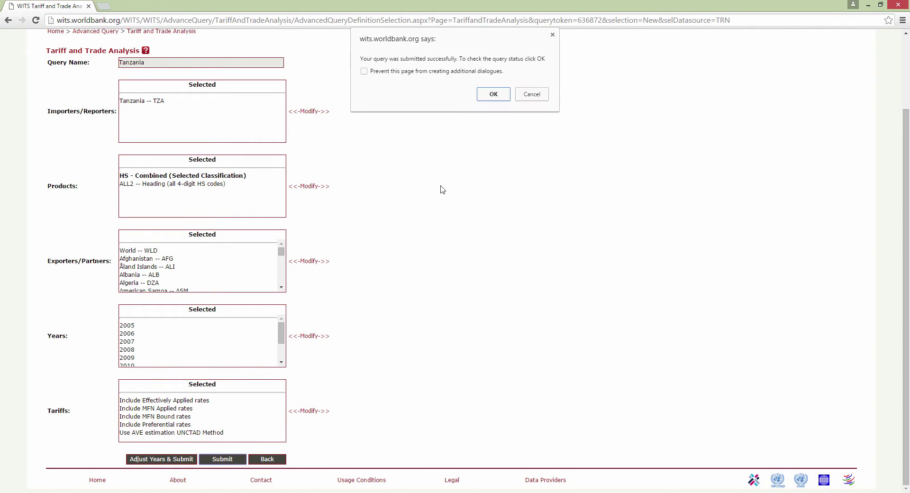
left_click(493, 97)
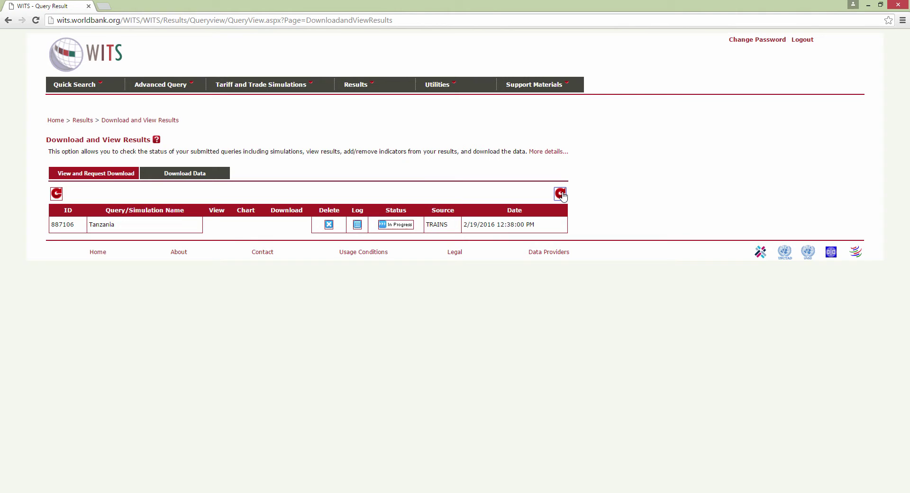
left_click(561, 194)
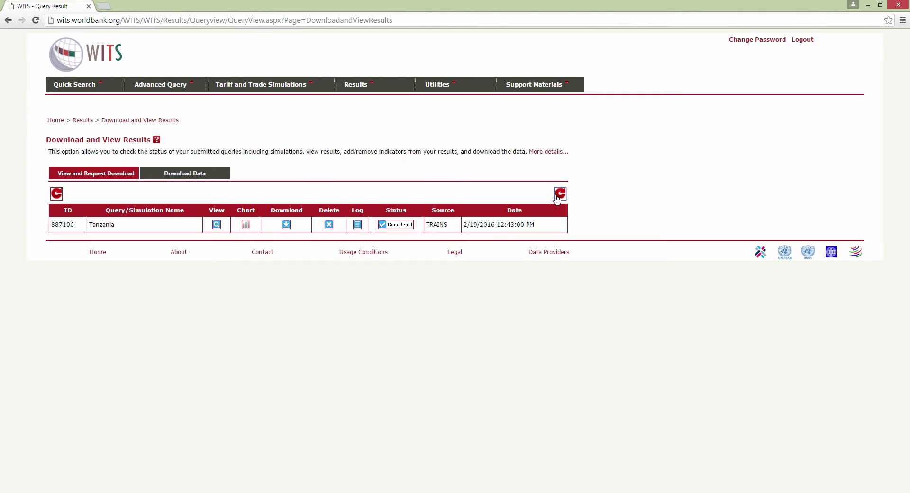
Request a CSV download of the Tanzania results with the Product Name column removed
left_click(286, 225)
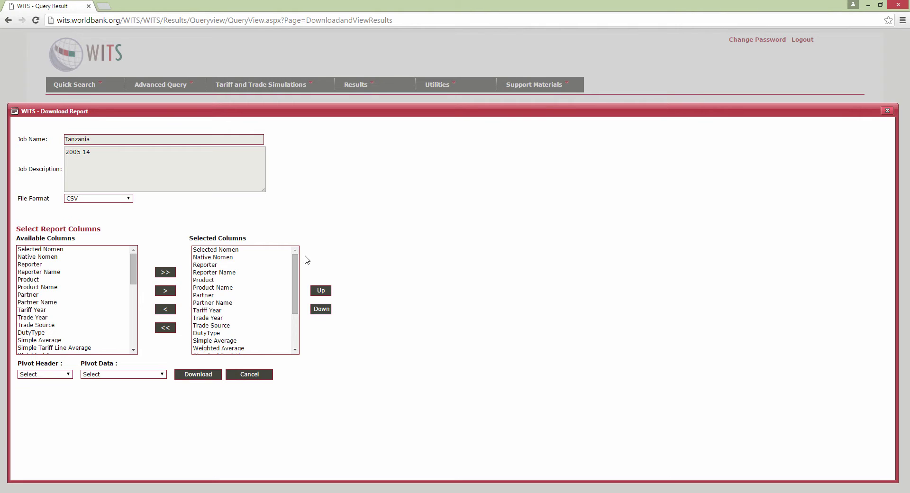
left_click(257, 287)
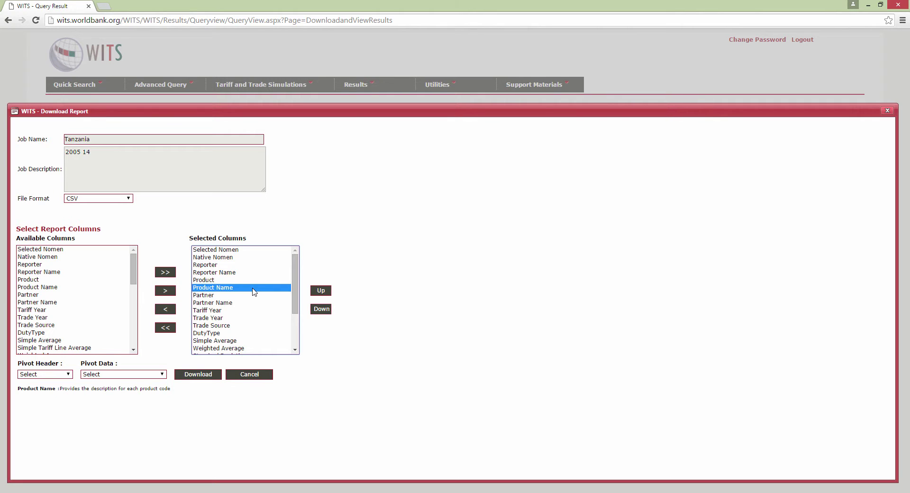
left_click(172, 311)
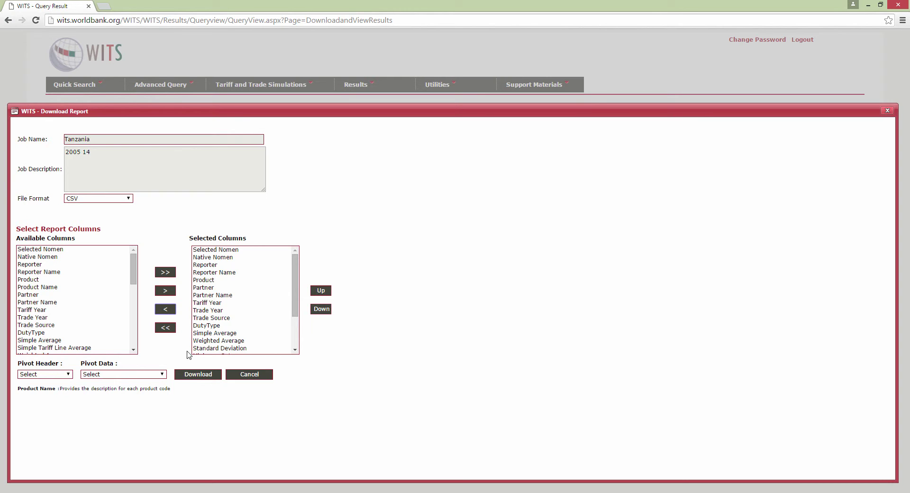
left_click(194, 376)
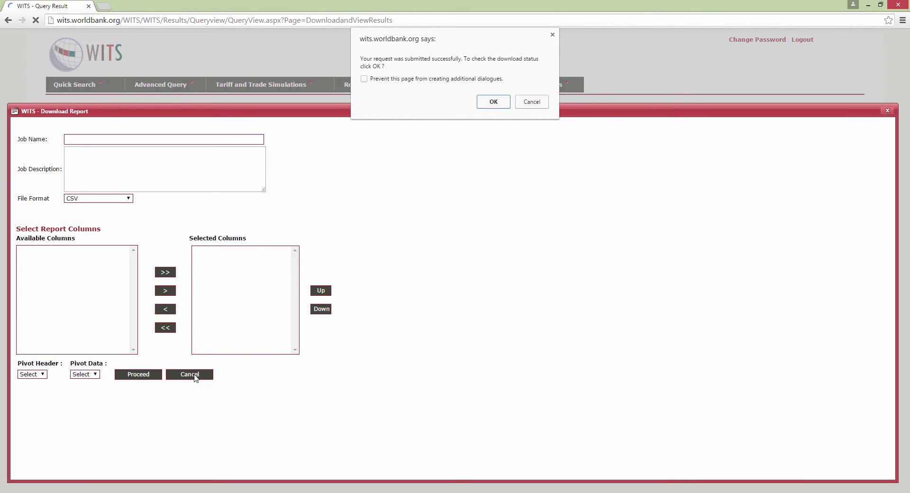
Refresh the download job until Completed and save 890520_D8E918CF-3.zip
left_click(494, 101)
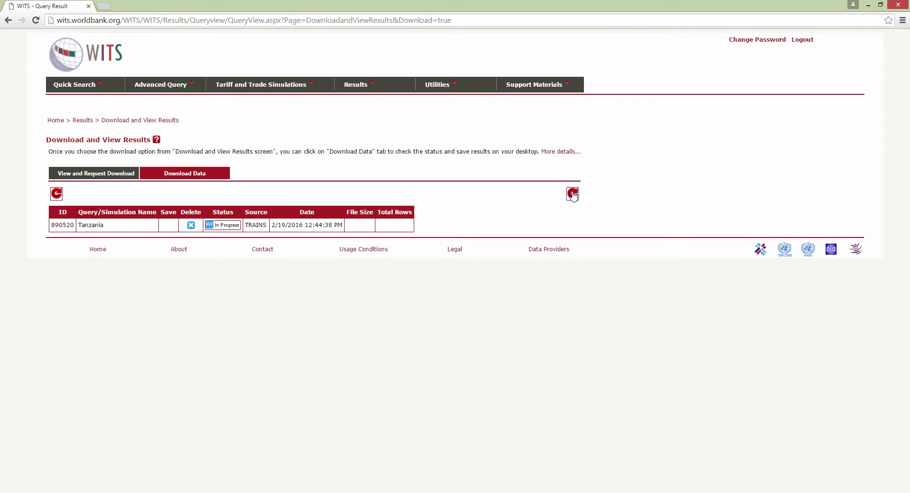
left_click(572, 195)
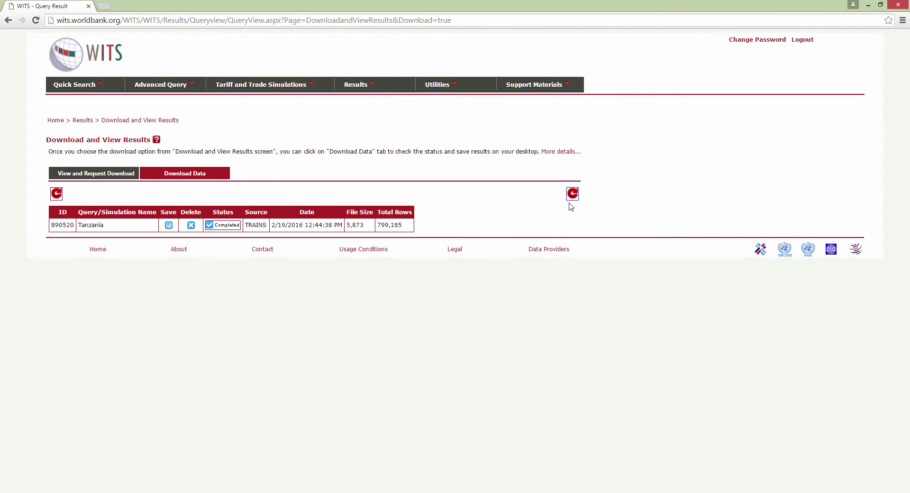
left_click(169, 226)
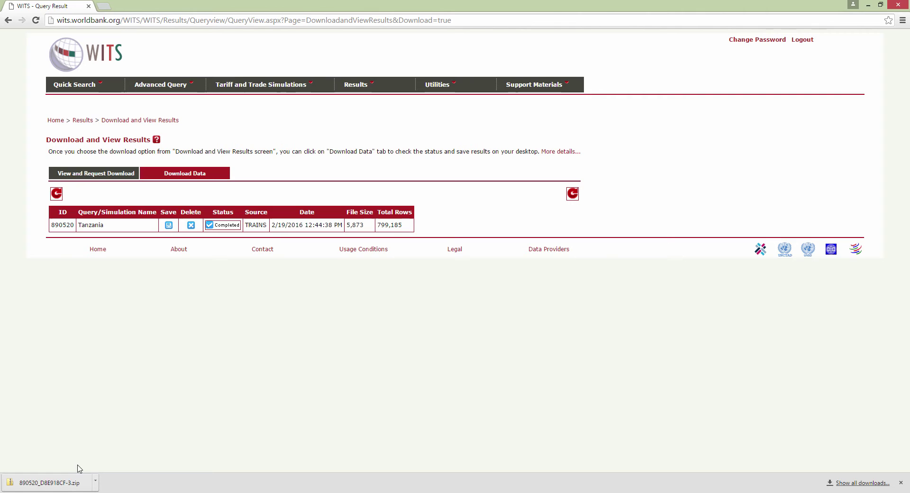
Open the downloaded zip and copy DataJobID-890520_890520_Tanzania.CSV
left_click(67, 482)
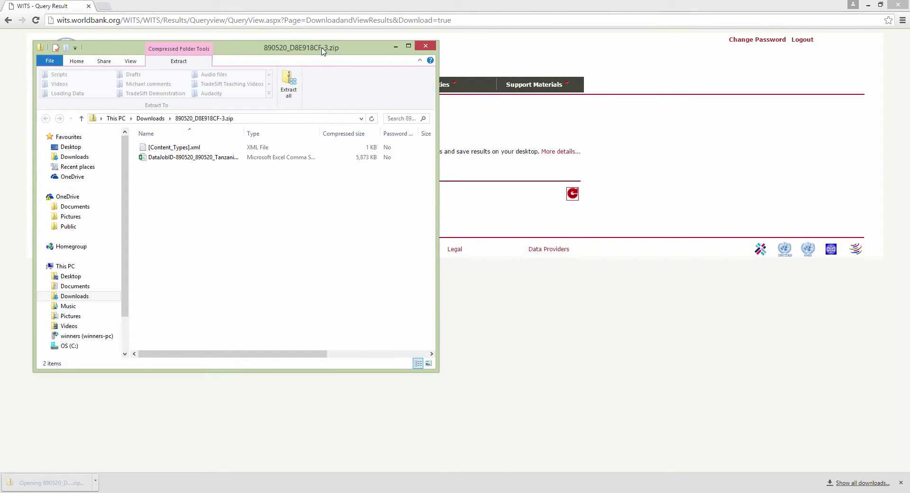
left_click_drag(322, 52, 739, 52)
right_click(641, 163)
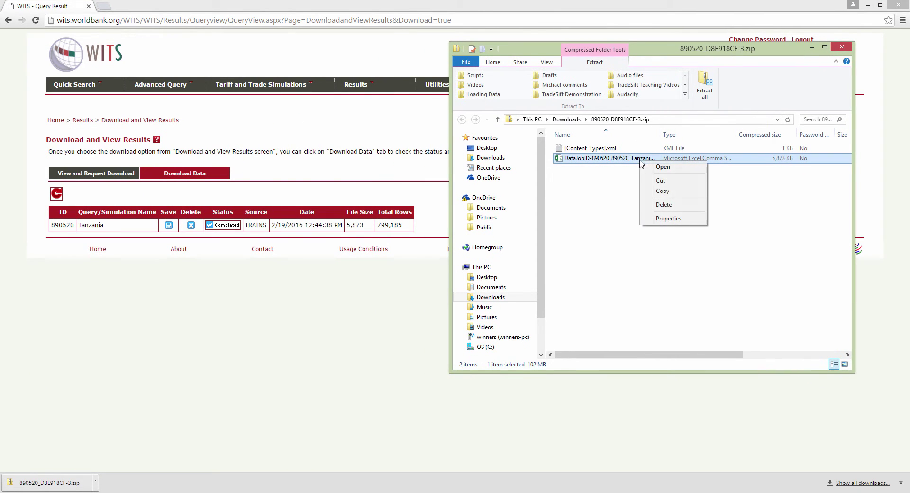
left_click(657, 191)
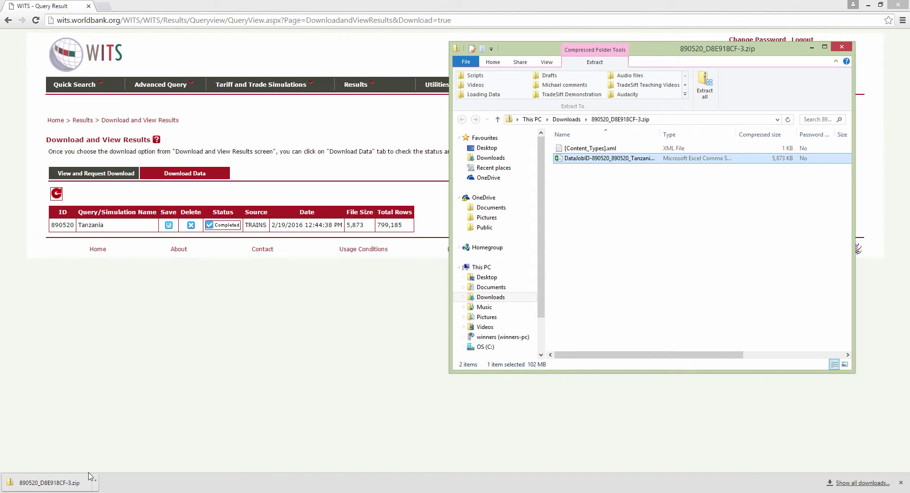
Paste the Tanzania CSV into the TradeSift Data folder
mouse_move(113, 484)
left_click(76, 446)
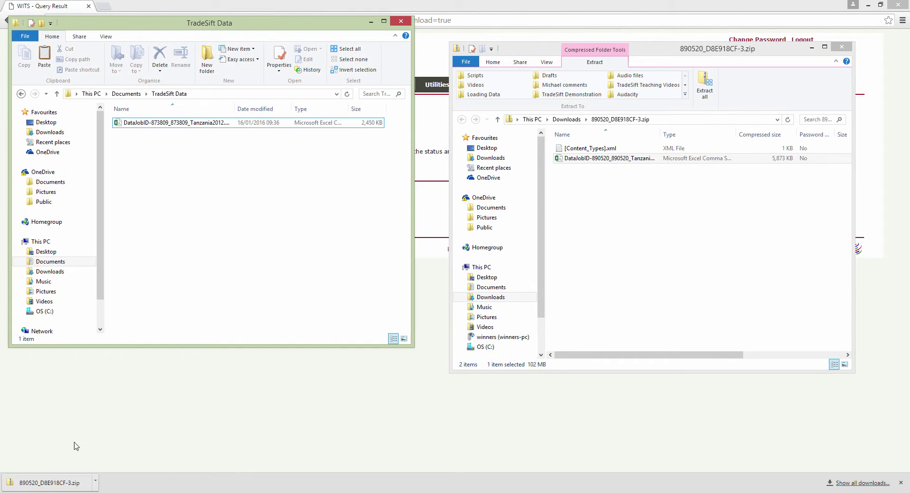
right_click(184, 181)
left_click(211, 246)
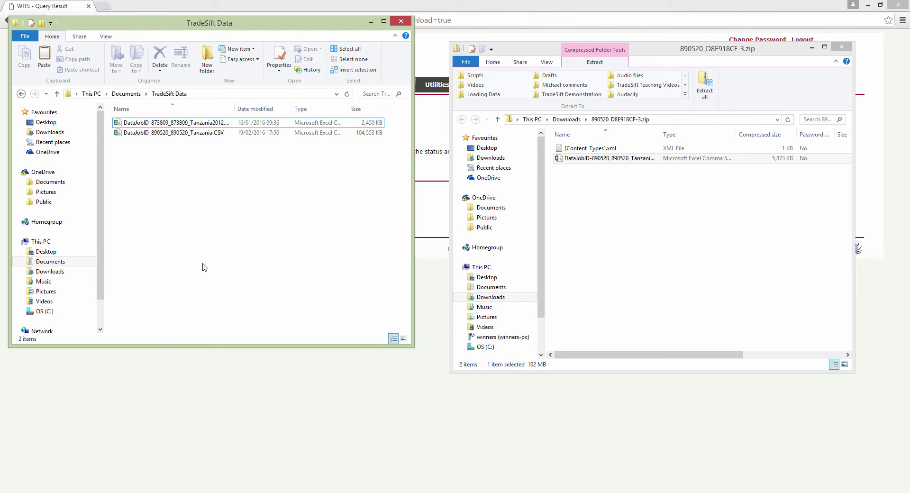
In TradeSift's Tariff import, add DataJobID-890520_890520_Tanzania.CSV to the import list
left_click(221, 491)
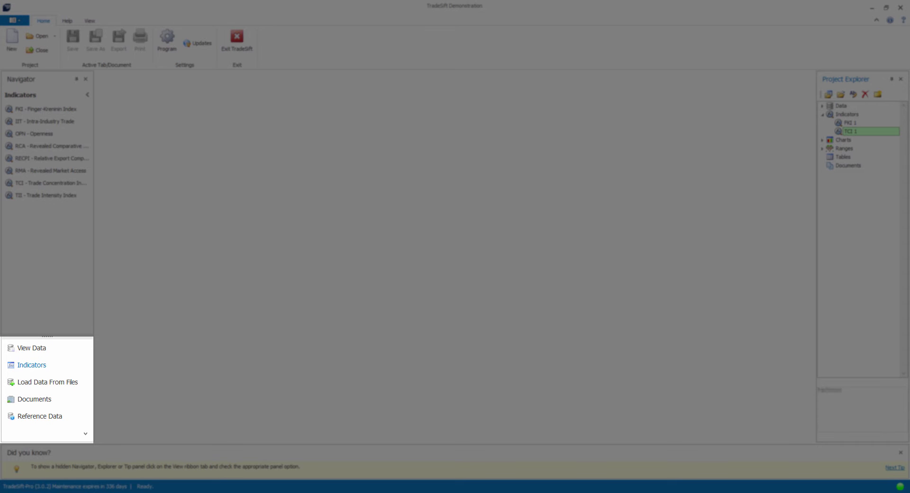
left_click(63, 388)
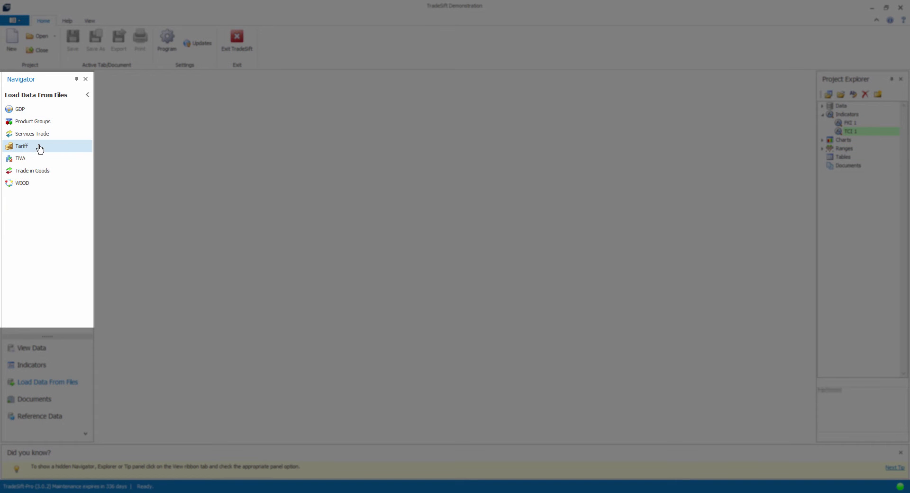
left_click(40, 148)
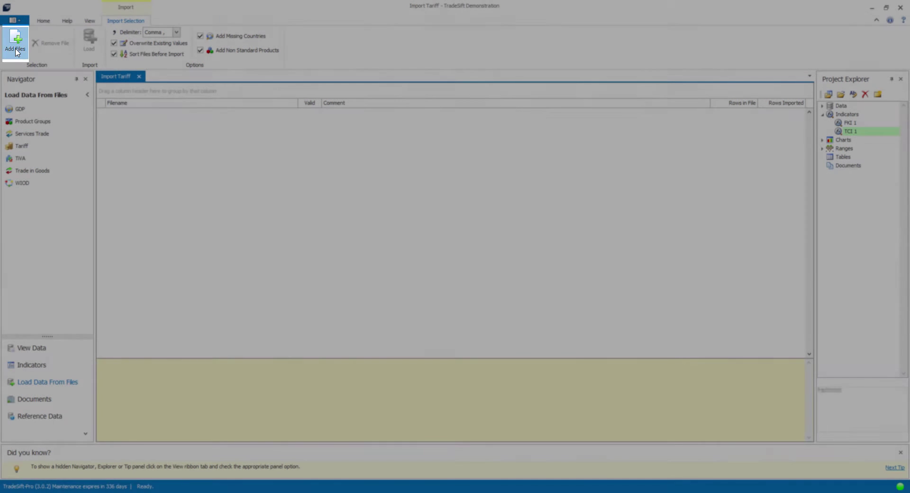
left_click(16, 48)
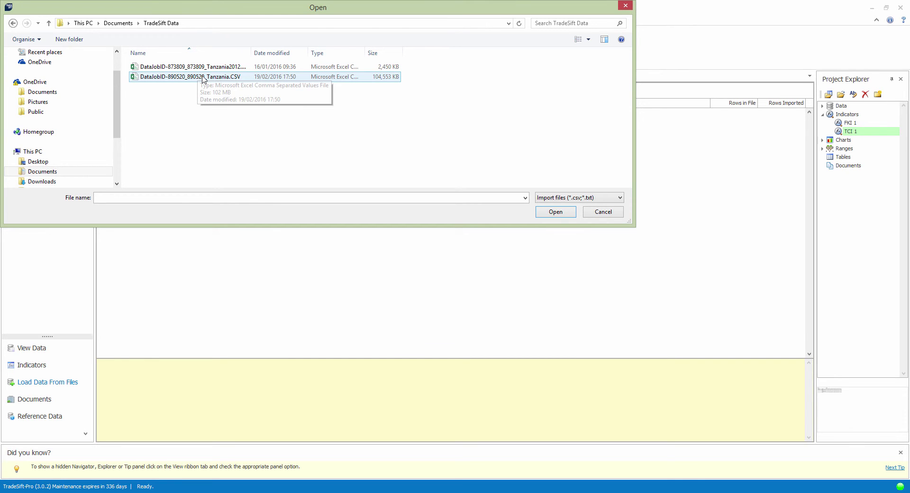
left_click(204, 79)
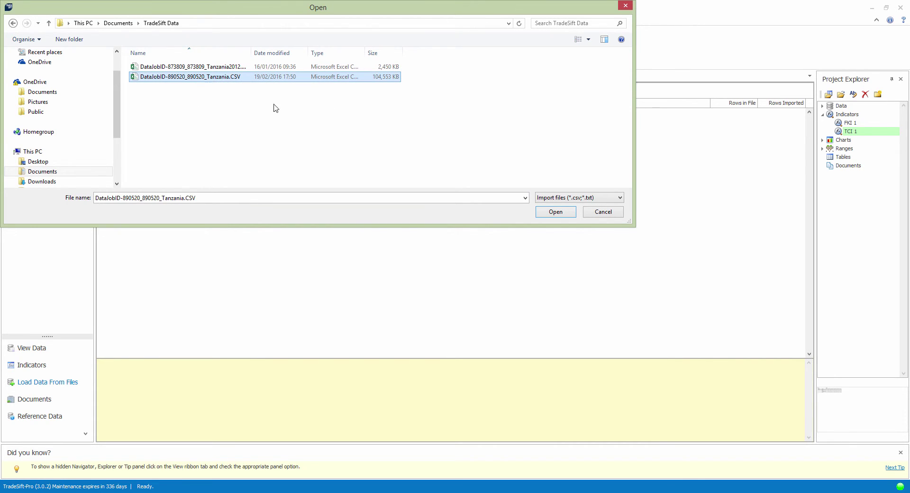
left_click(556, 212)
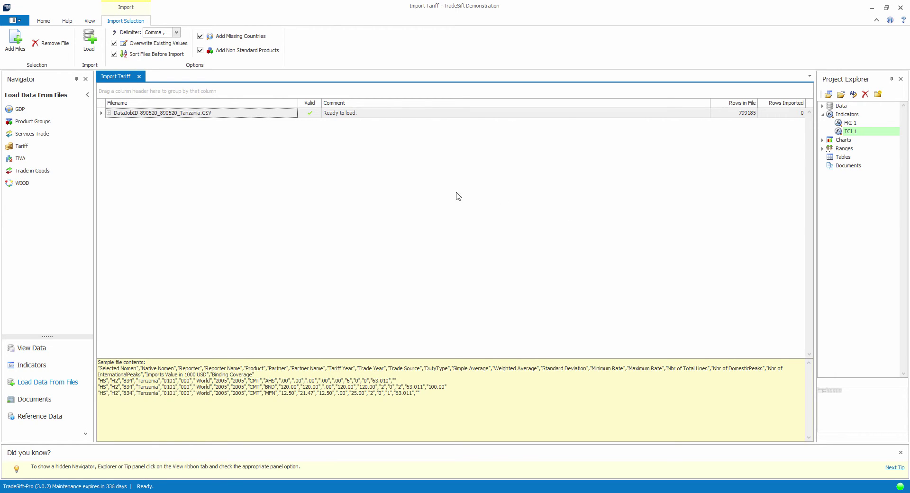
Start loading the Tanzania tariff CSV's 799185 rows into TradeSift
left_click(90, 42)
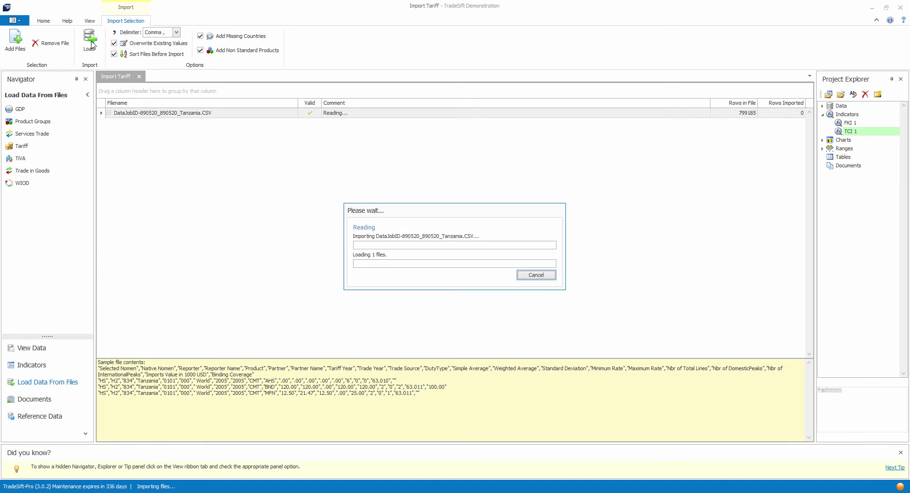